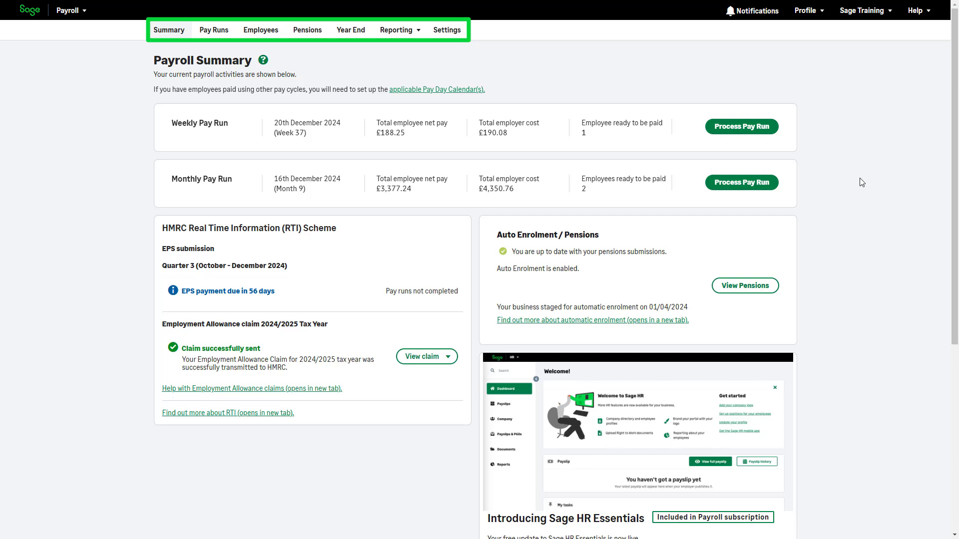
# - Open the completed Month 8 pay run and review its payslips and pay-run editing options
pyautogui.click(215, 33)
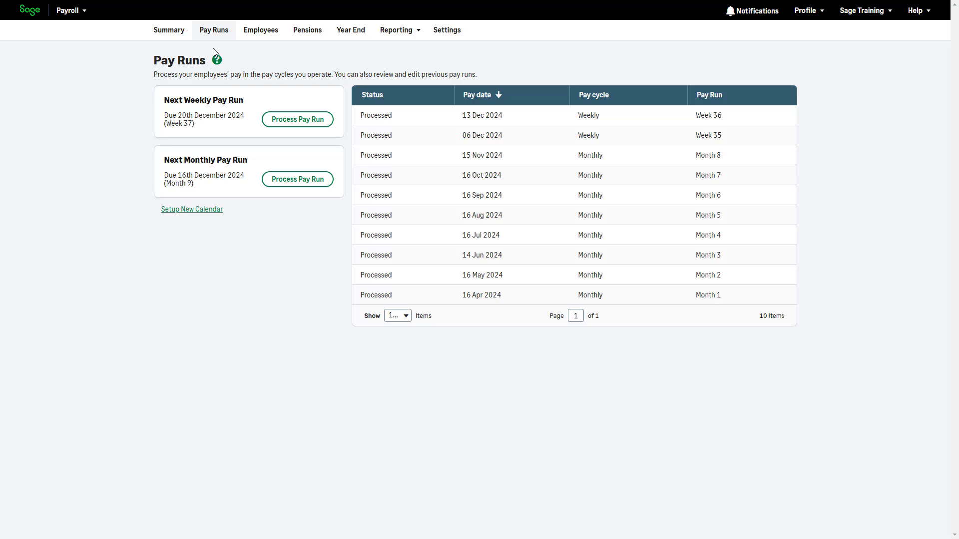
pyautogui.click(553, 156)
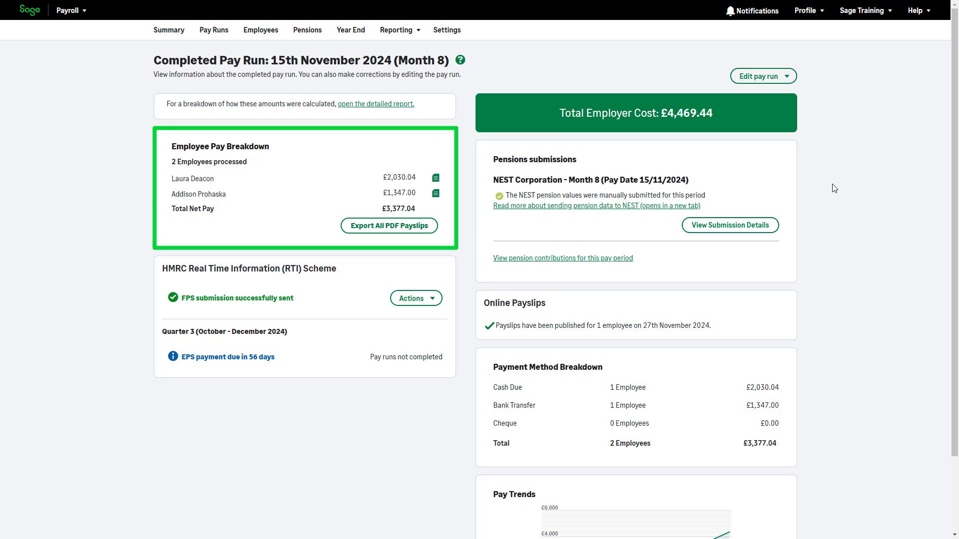
pyautogui.click(436, 180)
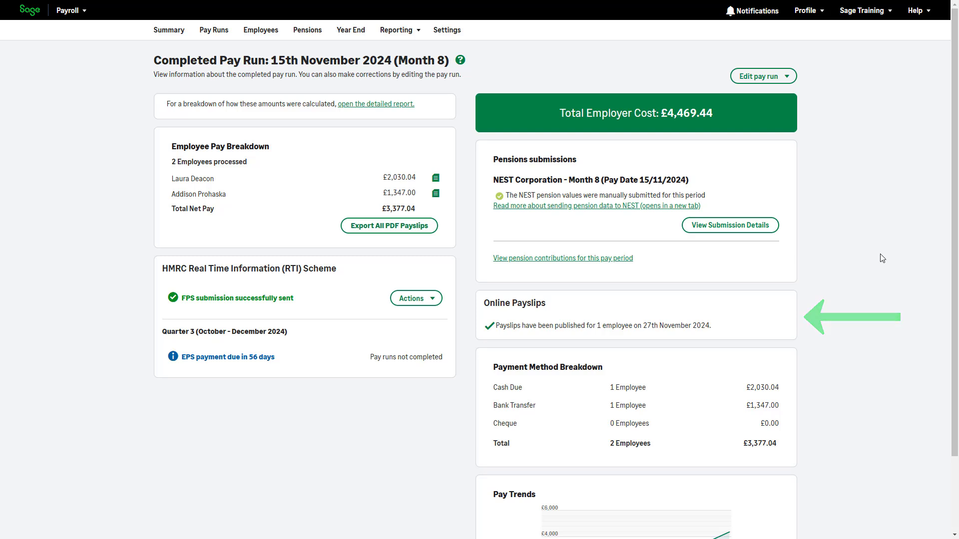
pyautogui.click(793, 79)
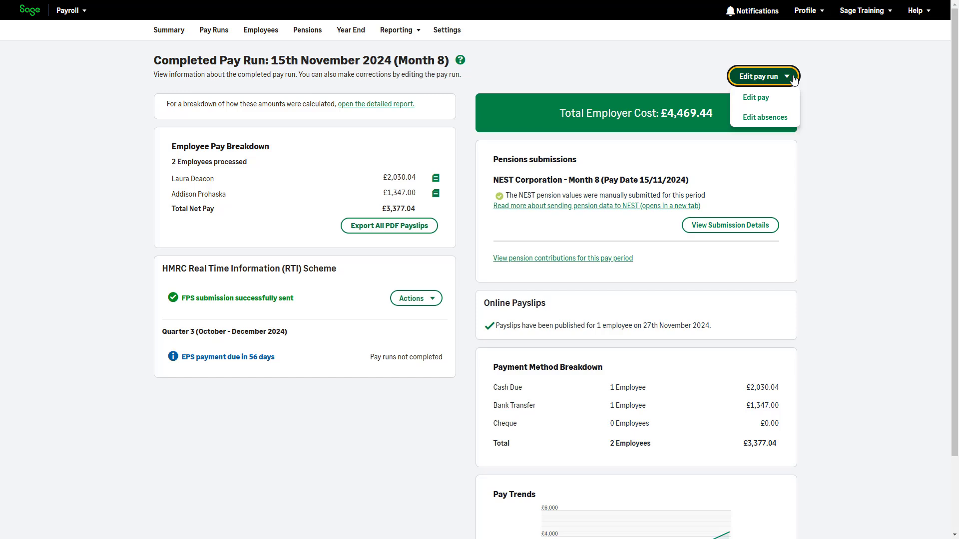
pyautogui.click(586, 74)
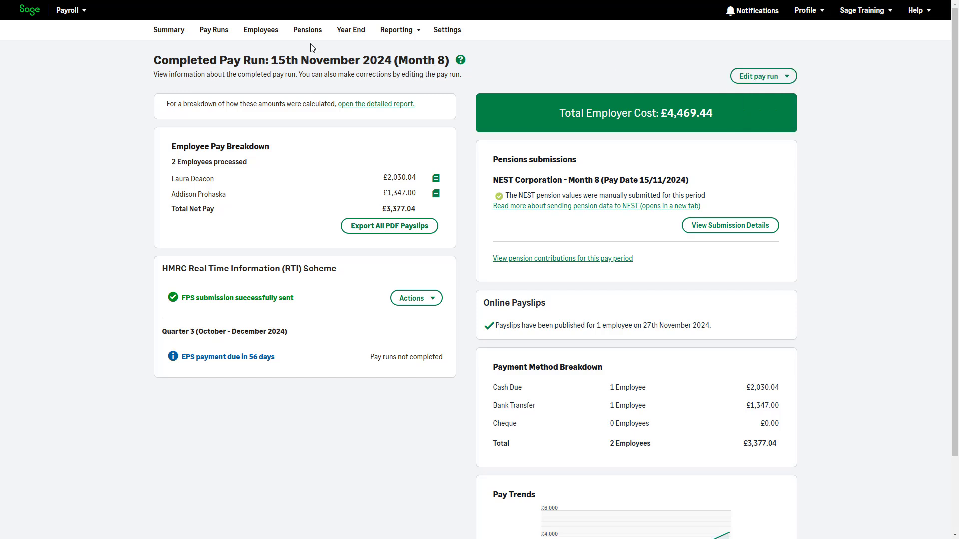
# - Browse the Employees page's filter, new-employee form and column customisation panel without making changes
pyautogui.click(257, 27)
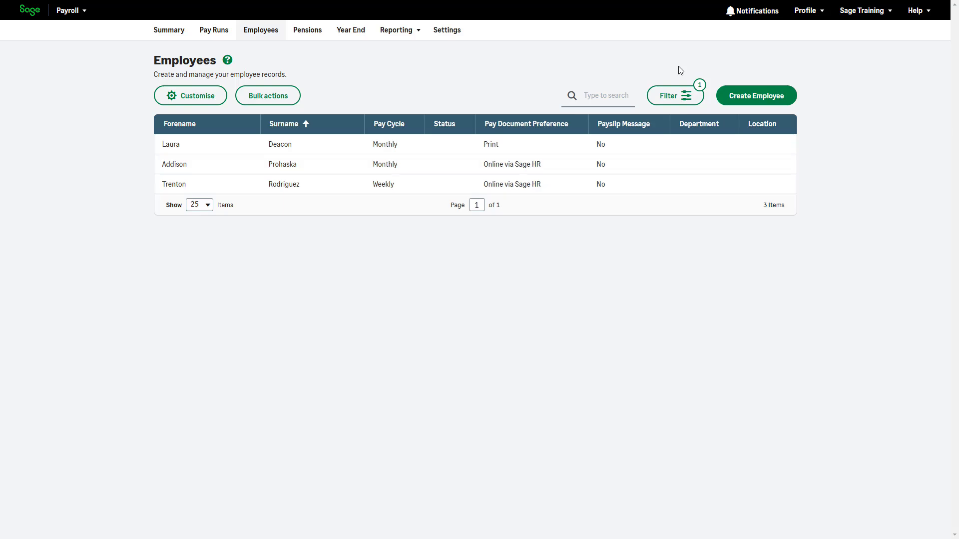
pyautogui.click(686, 95)
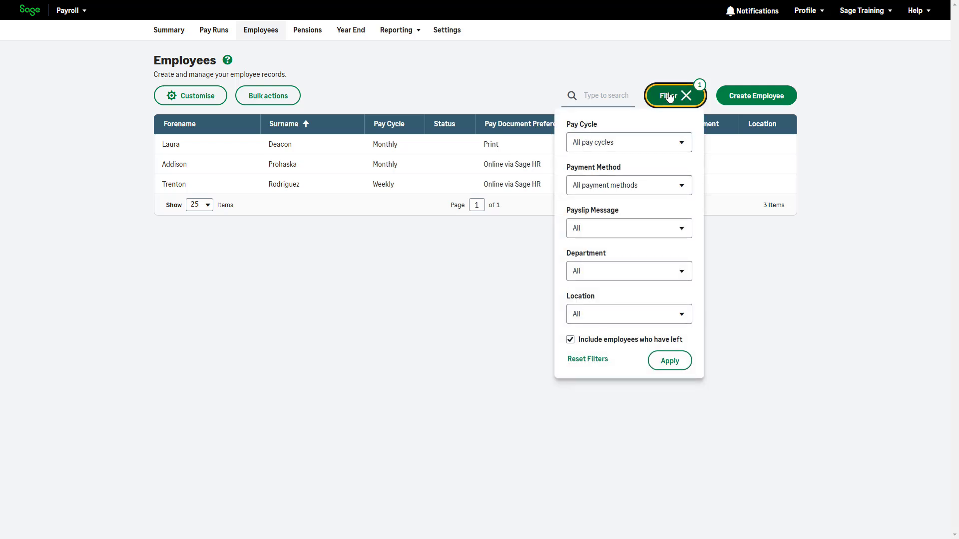
pyautogui.click(687, 94)
pyautogui.click(767, 103)
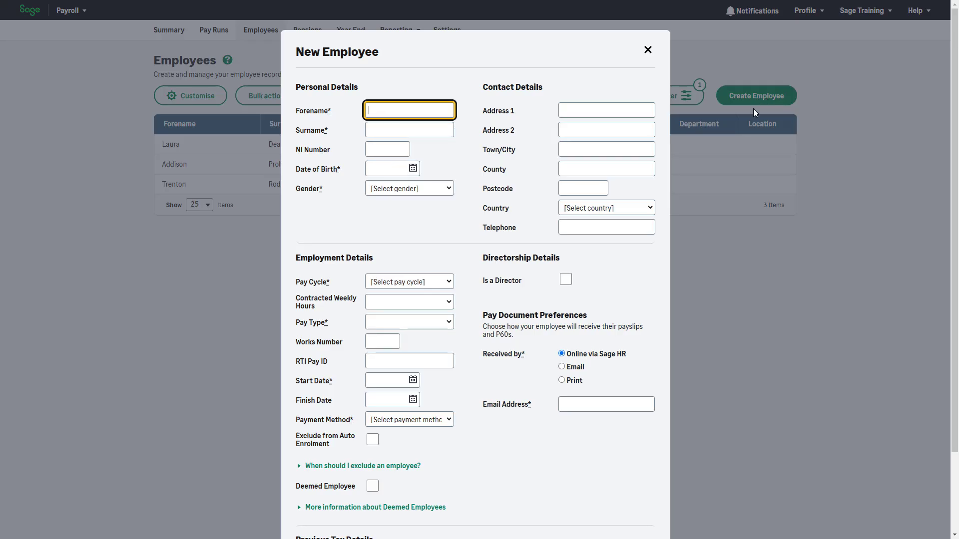
pyautogui.press('Escape')
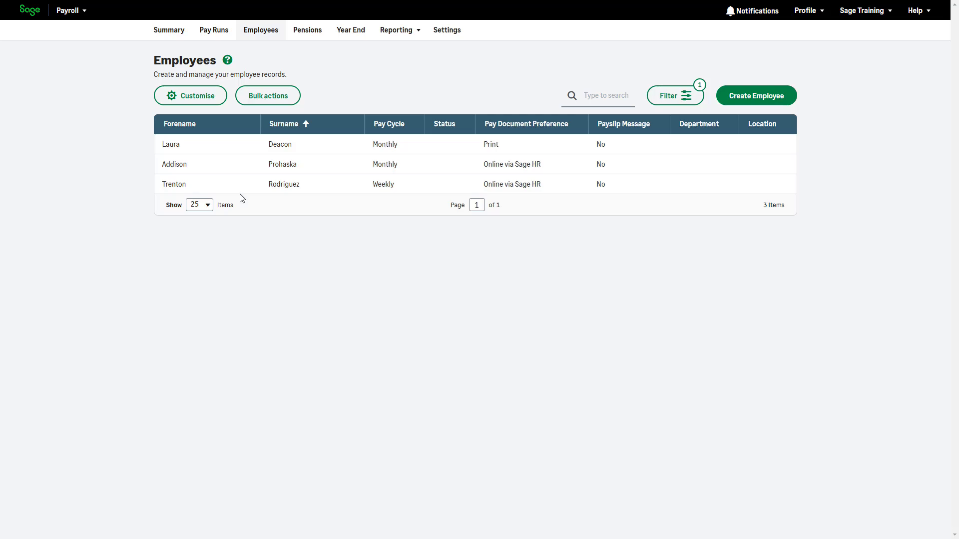
pyautogui.click(216, 102)
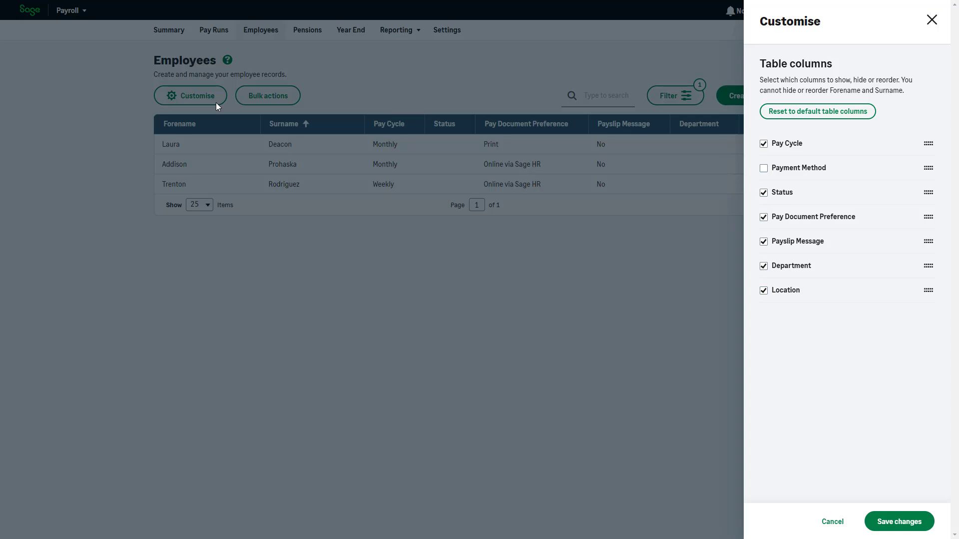
pyautogui.click(512, 295)
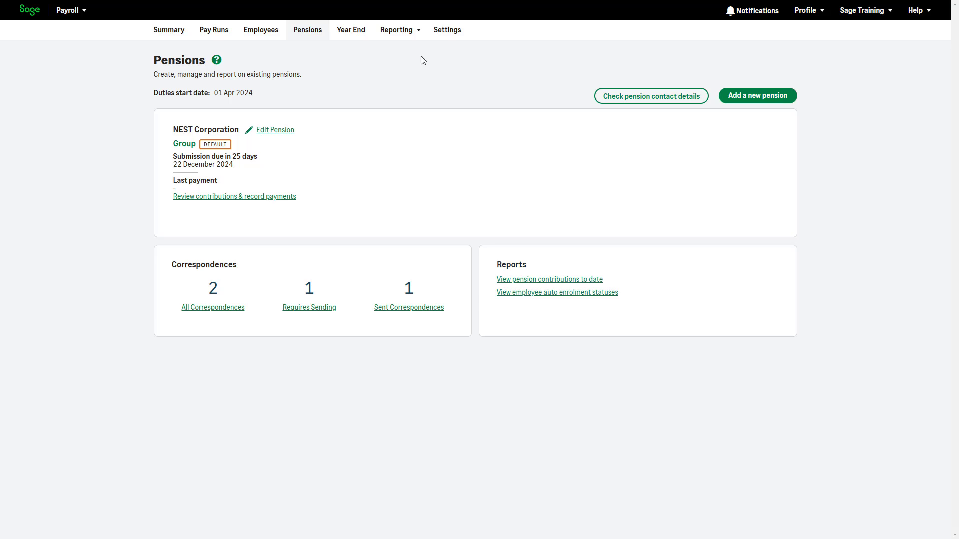
# - Generate the Payslip Summary report for tax year 2024/2025, Monthly frequency, Month 7, and view its export options
pyautogui.click(419, 33)
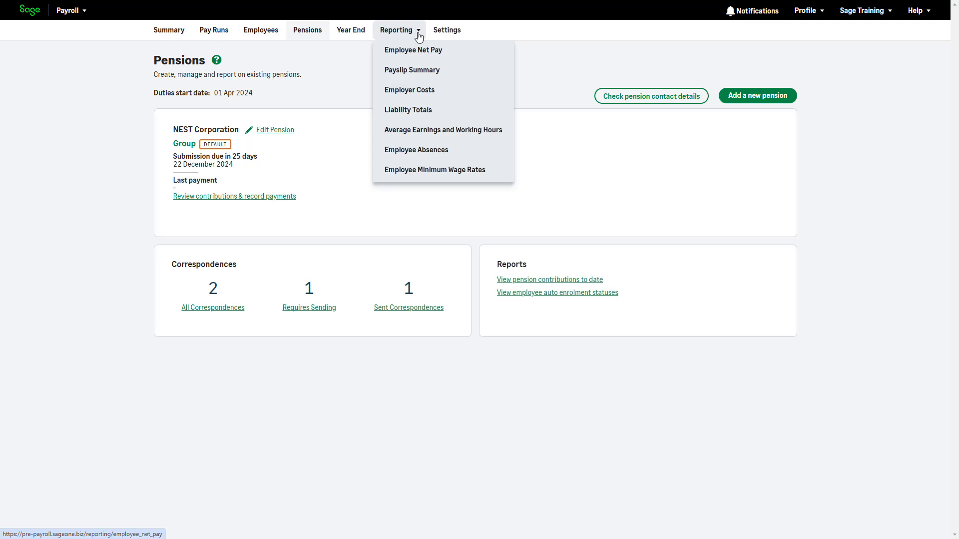
pyautogui.click(413, 70)
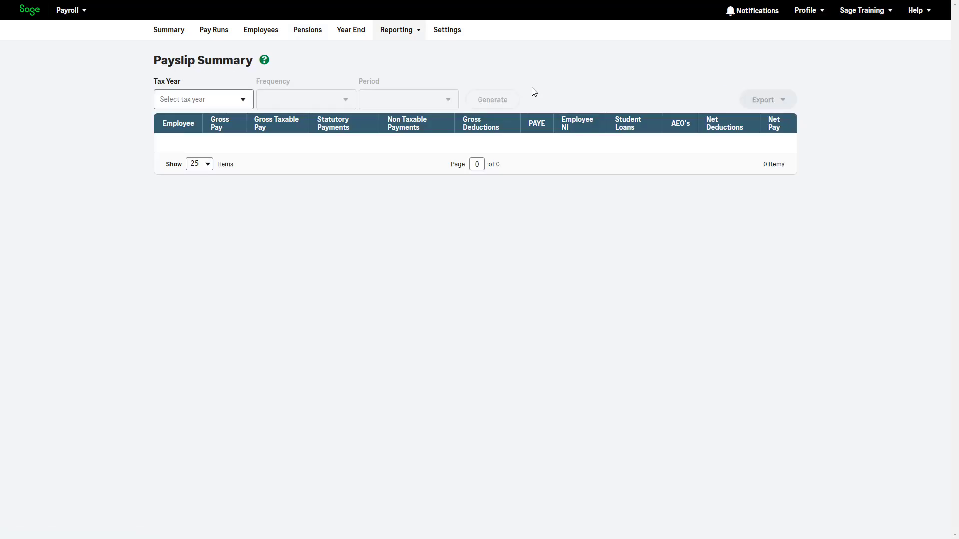
pyautogui.click(245, 98)
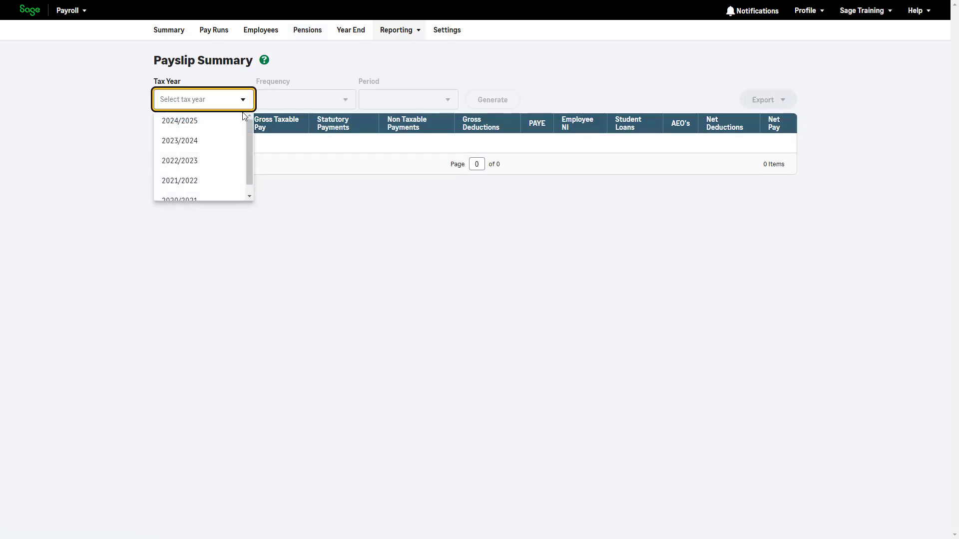
pyautogui.click(230, 120)
pyautogui.click(346, 99)
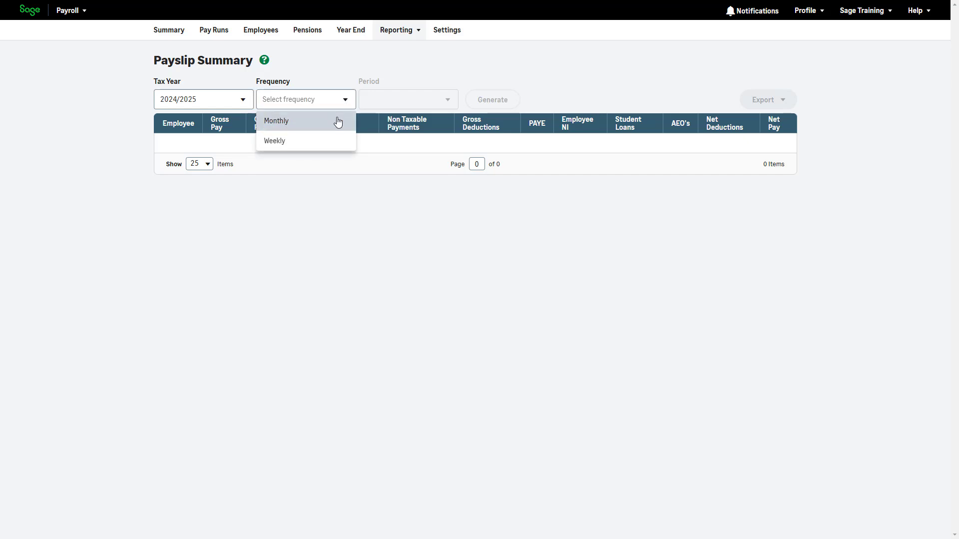
pyautogui.click(337, 121)
pyautogui.click(434, 103)
pyautogui.click(428, 145)
pyautogui.click(492, 99)
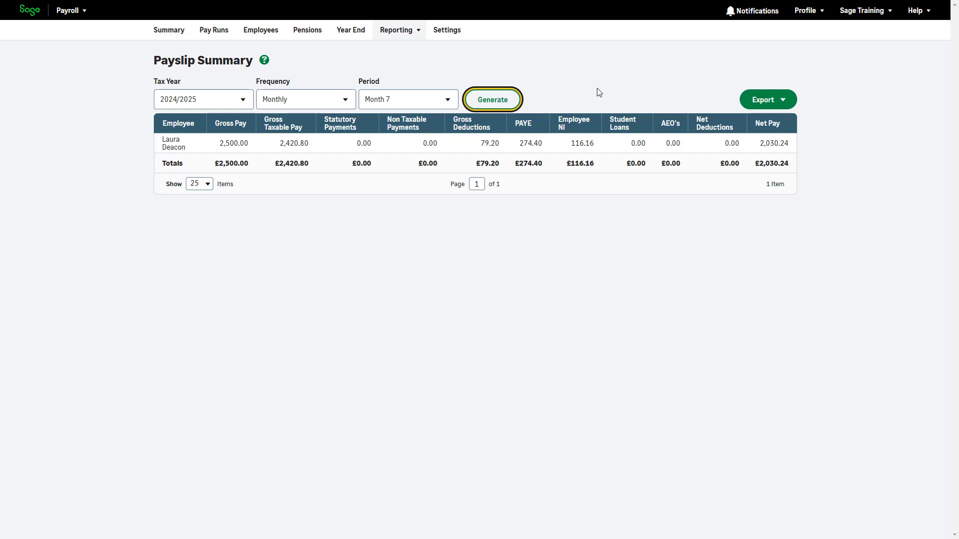
pyautogui.click(783, 101)
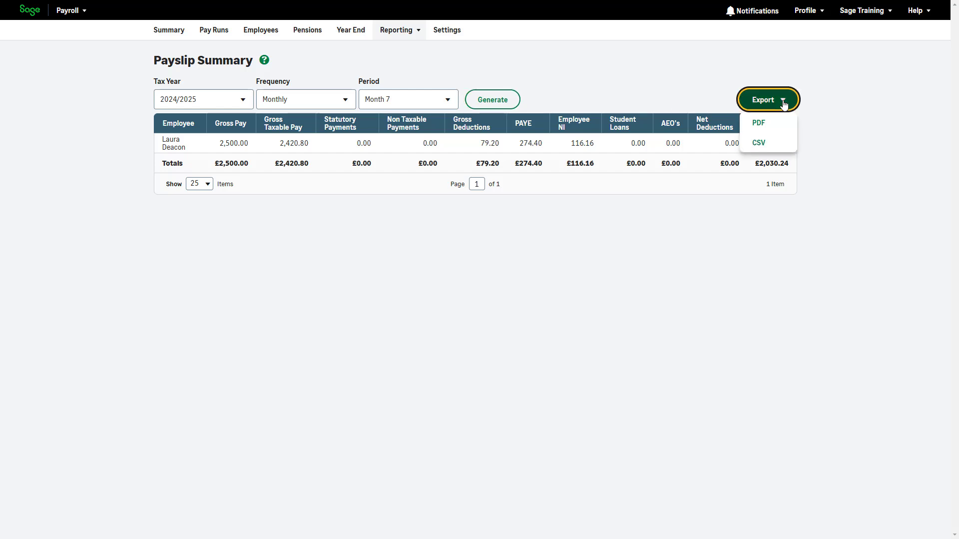
pyautogui.click(599, 58)
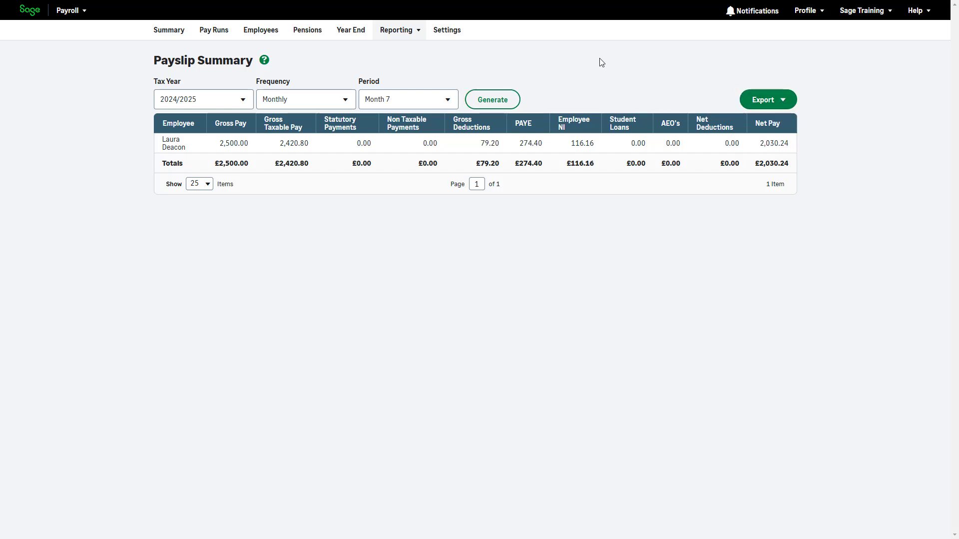
# - Open the Online Payslips and Sage HR settings and review the payslip publish-date options
pyautogui.click(442, 33)
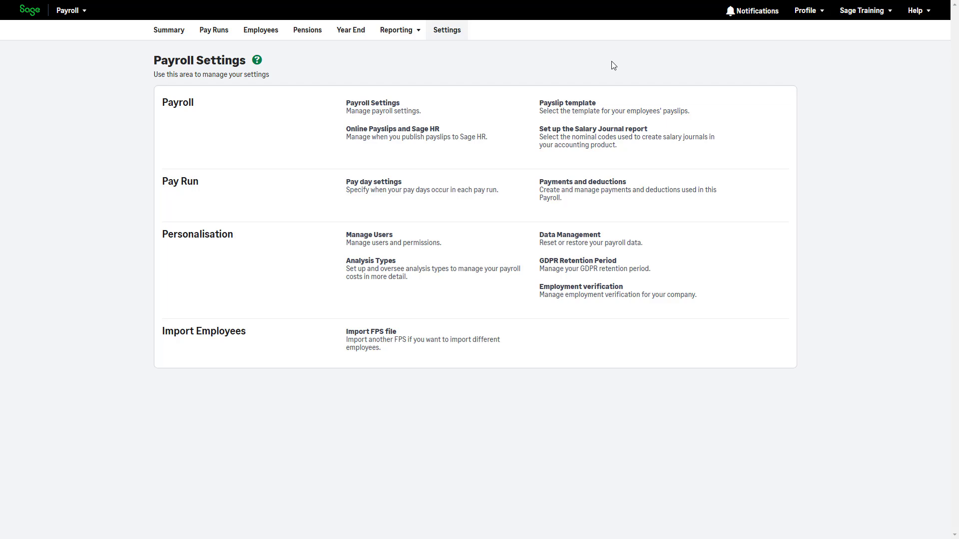
pyautogui.click(432, 110)
pyautogui.click(503, 139)
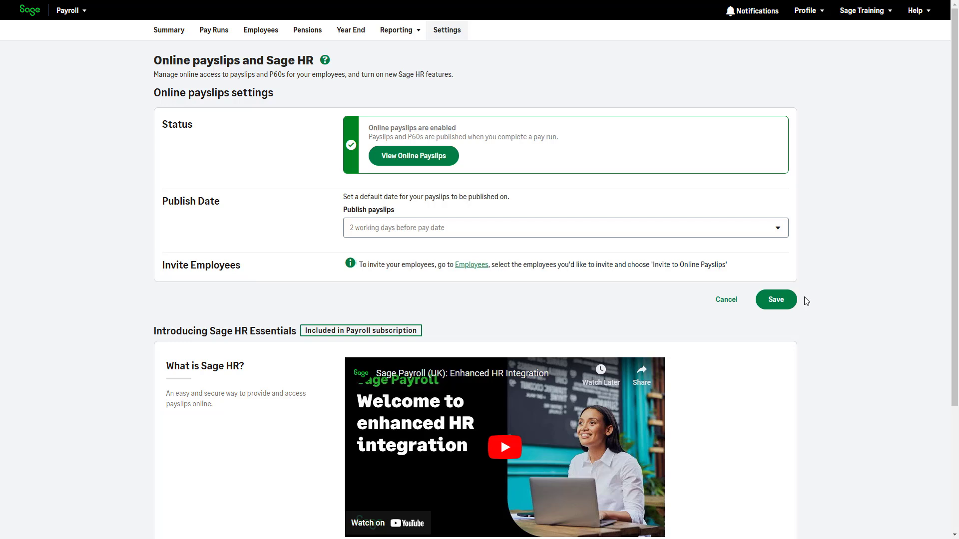
pyautogui.click(783, 232)
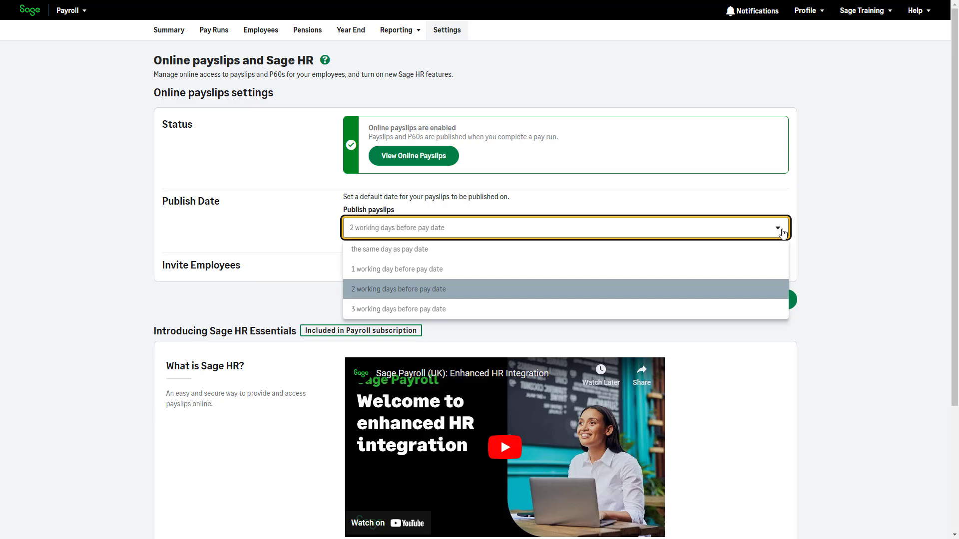
pyautogui.click(837, 214)
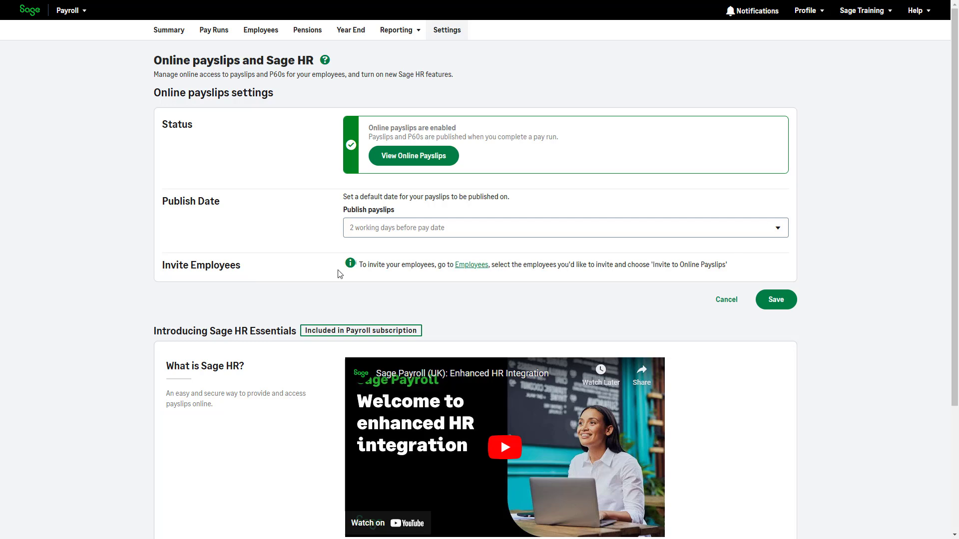
# - Switch to the HR product and open its Payslips section
pyautogui.click(90, 13)
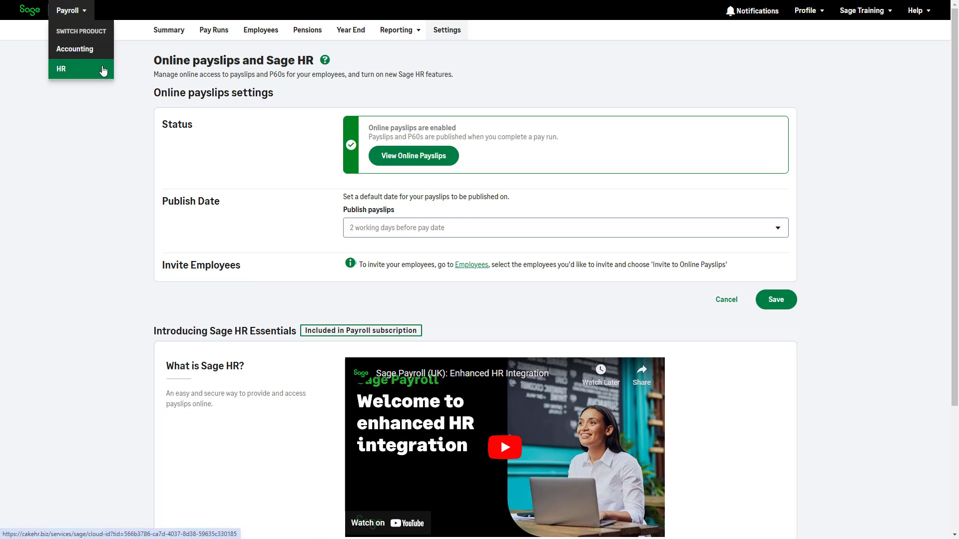
pyautogui.click(104, 70)
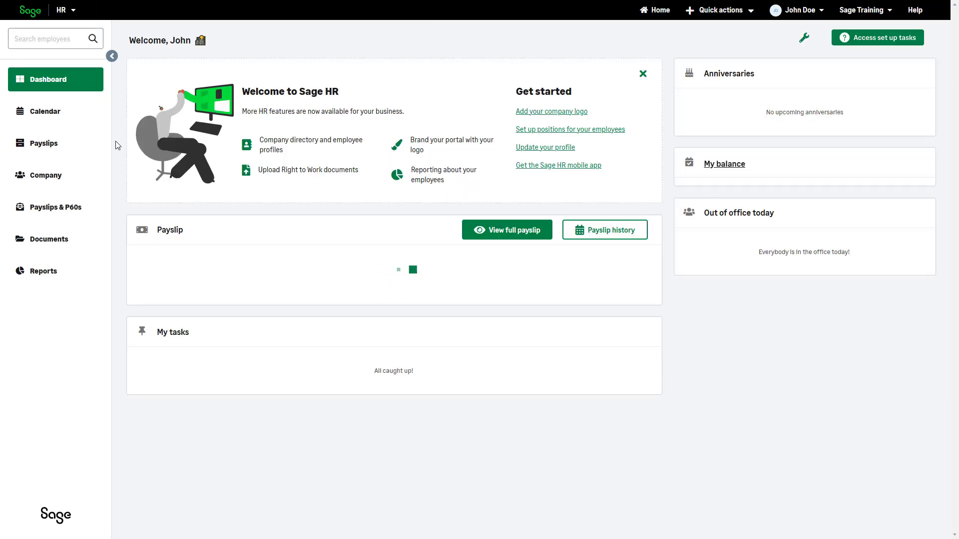
pyautogui.click(65, 151)
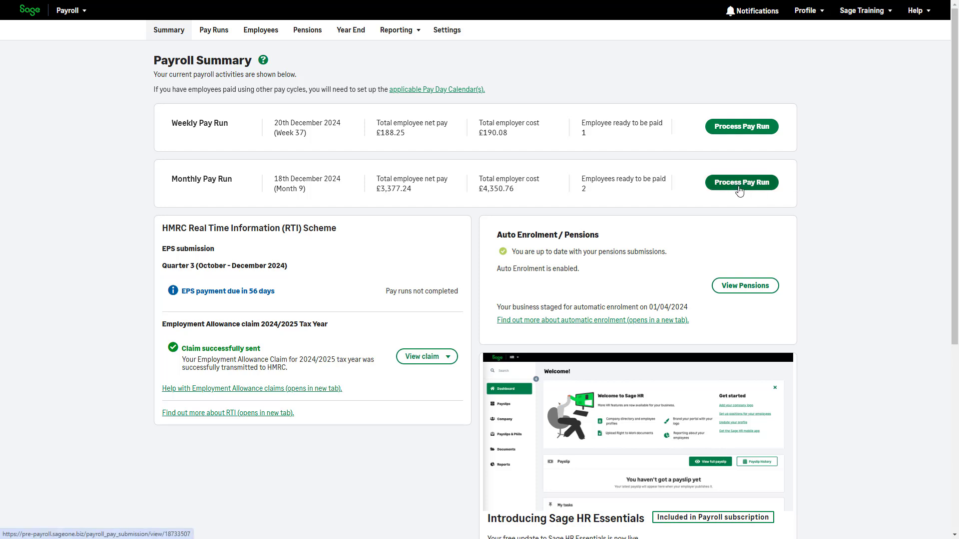
# - Start the monthly pay run and set its pay date to 19/12/2024
pyautogui.click(740, 191)
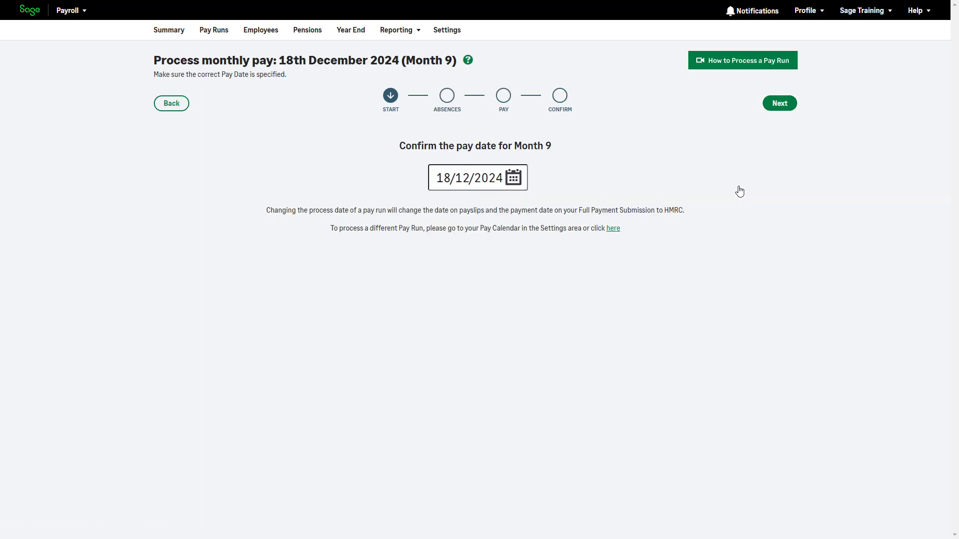
pyautogui.click(514, 178)
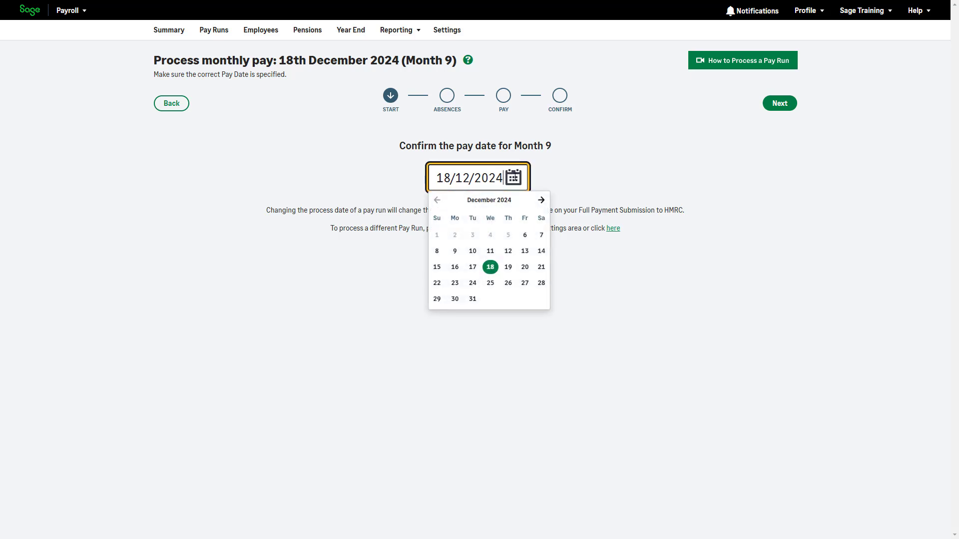
pyautogui.click(508, 267)
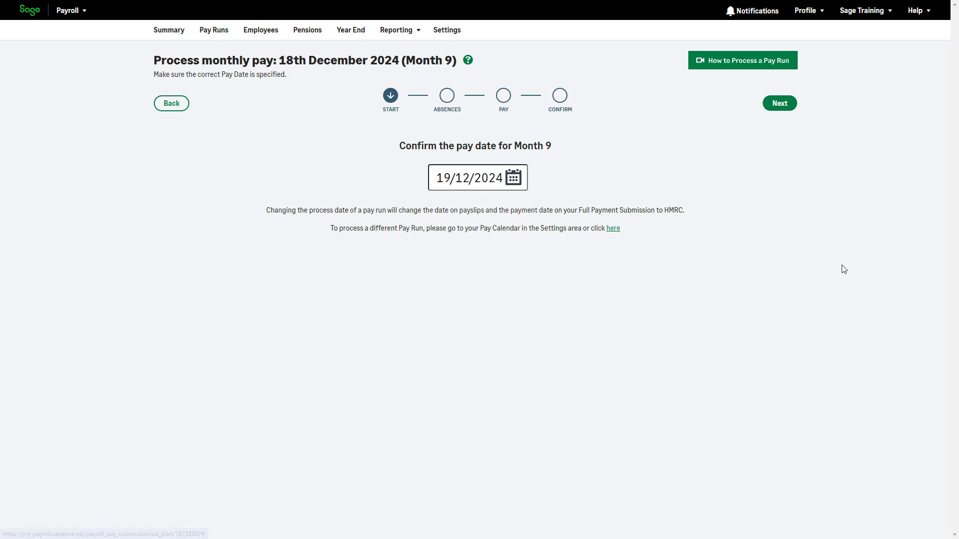
pyautogui.click(780, 108)
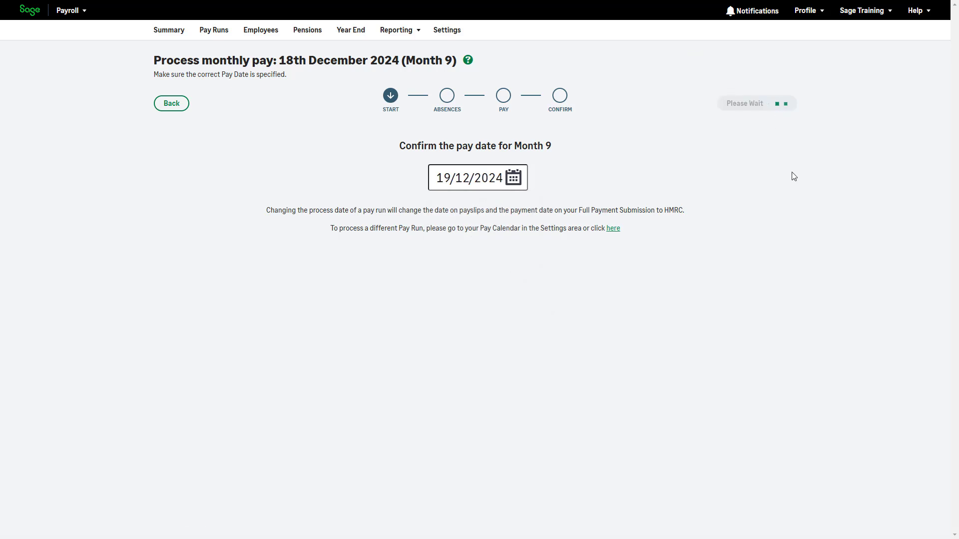
pyautogui.click(757, 150)
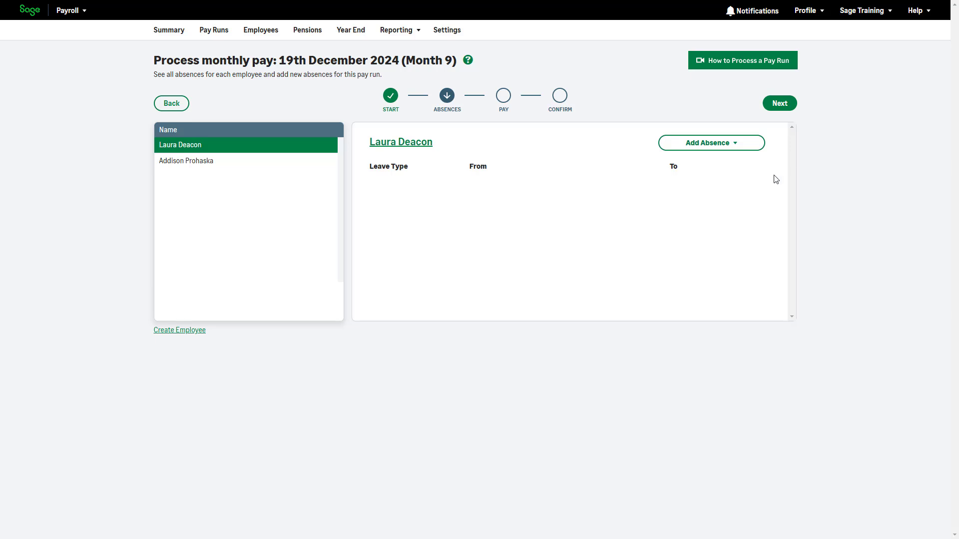
pyautogui.click(779, 105)
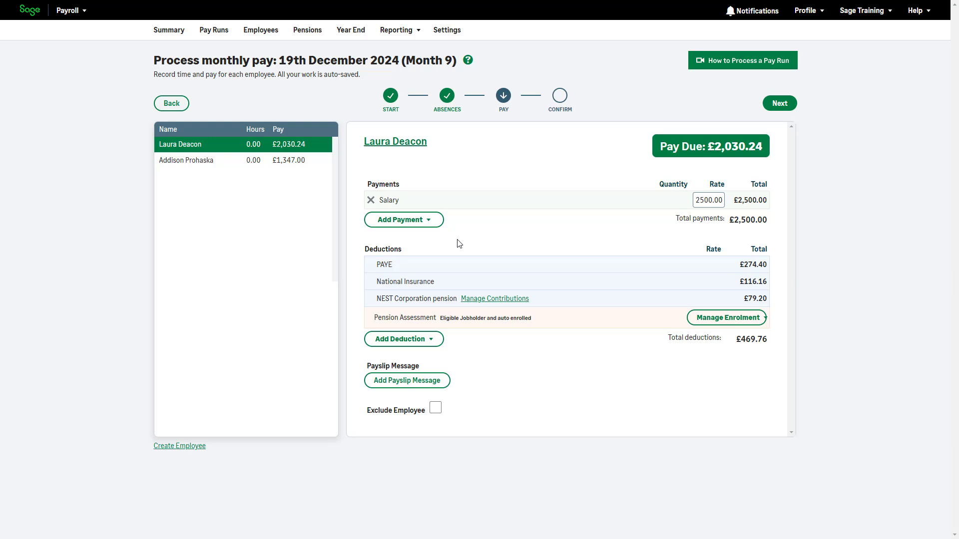
pyautogui.click(428, 225)
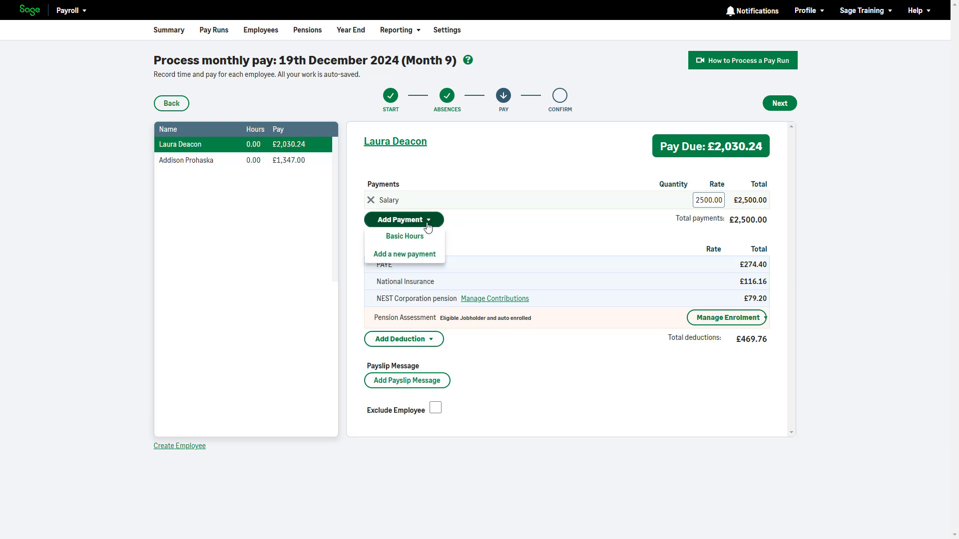
pyautogui.click(429, 256)
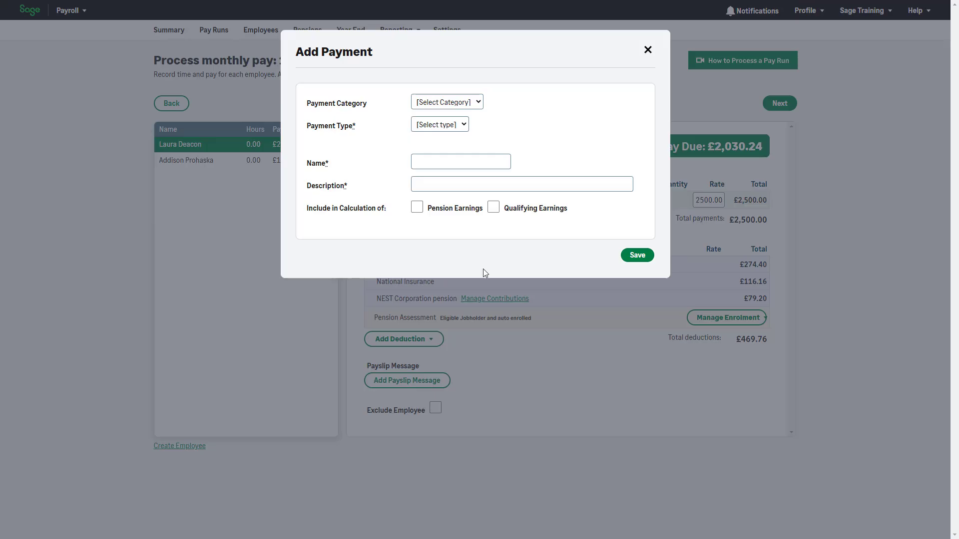
pyautogui.click(475, 102)
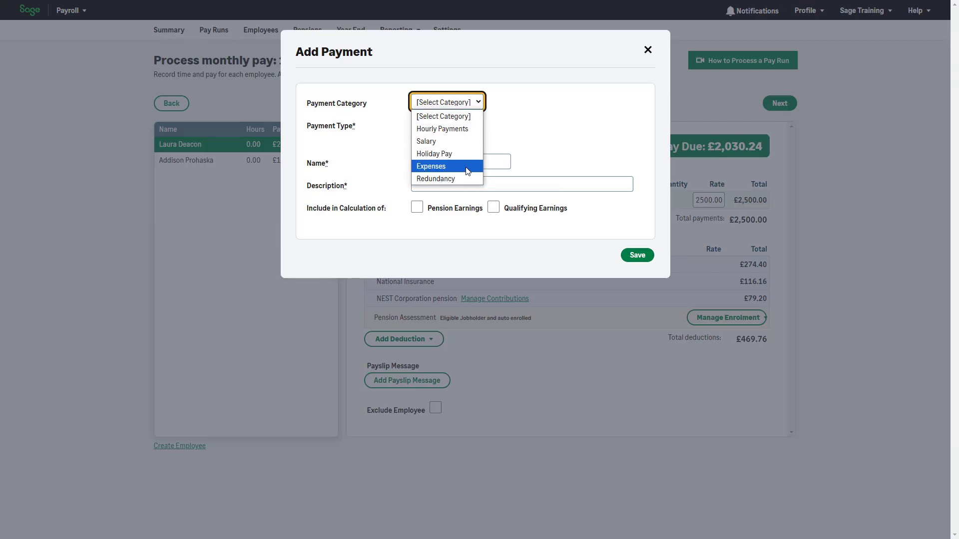
pyautogui.click(449, 167)
pyautogui.click(467, 124)
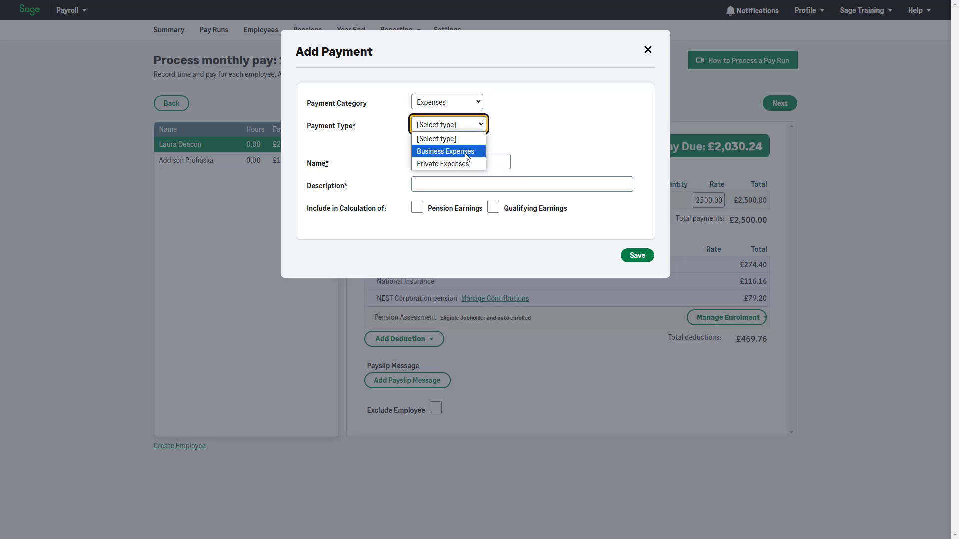
pyautogui.click(467, 151)
pyautogui.click(637, 256)
pyautogui.write('150')
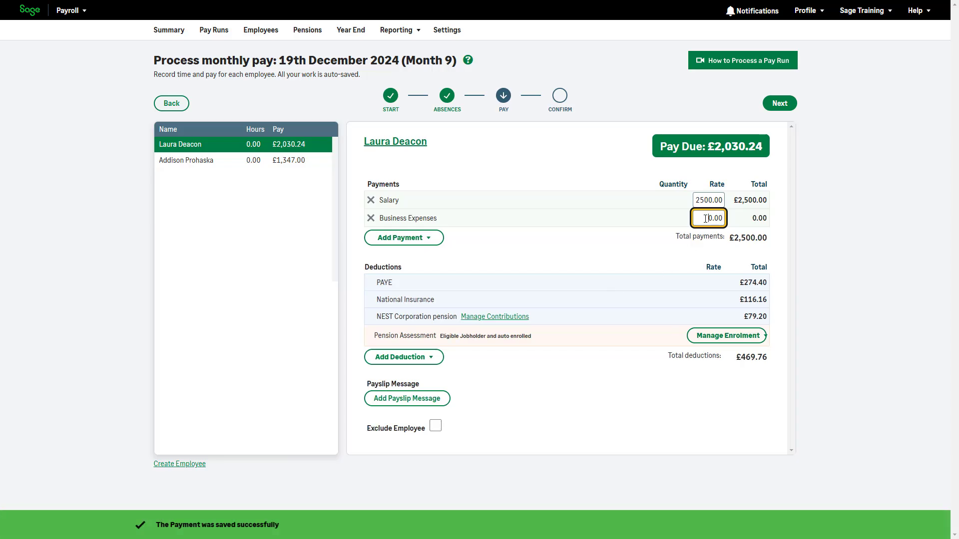
pyautogui.click(643, 242)
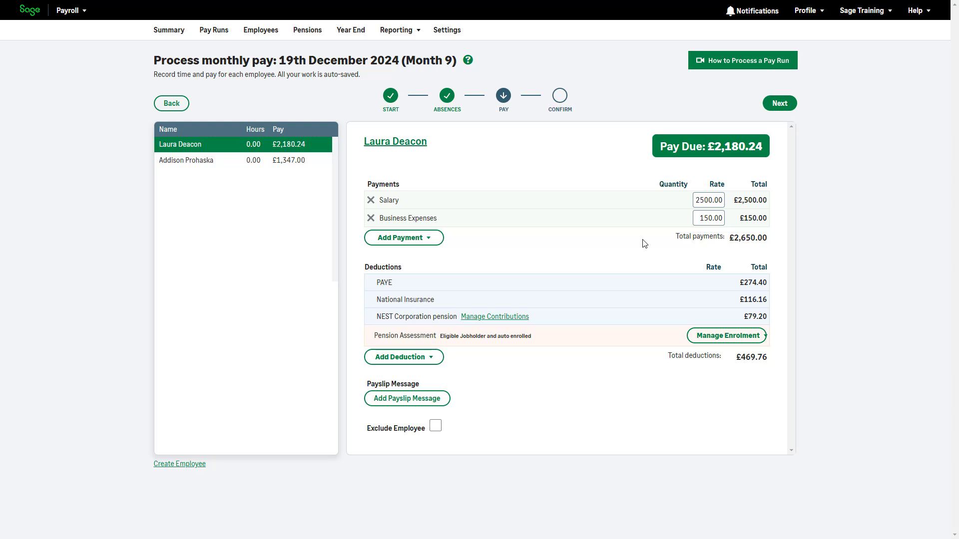
pyautogui.click(427, 360)
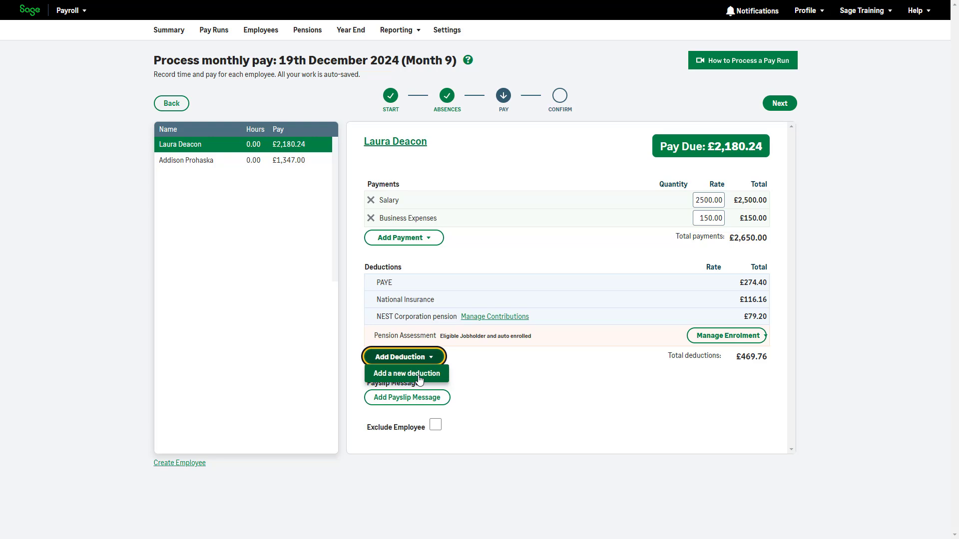
pyautogui.click(265, 208)
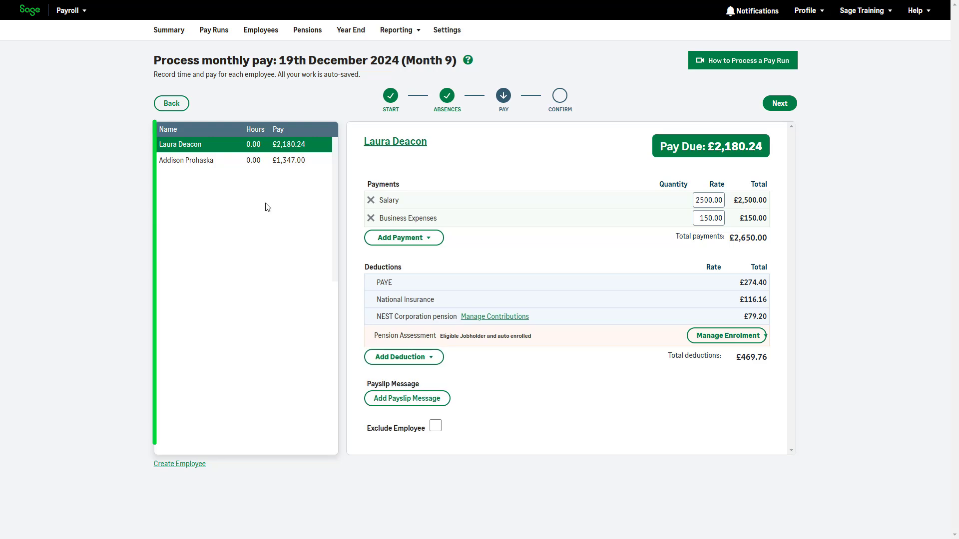
pyautogui.click(239, 167)
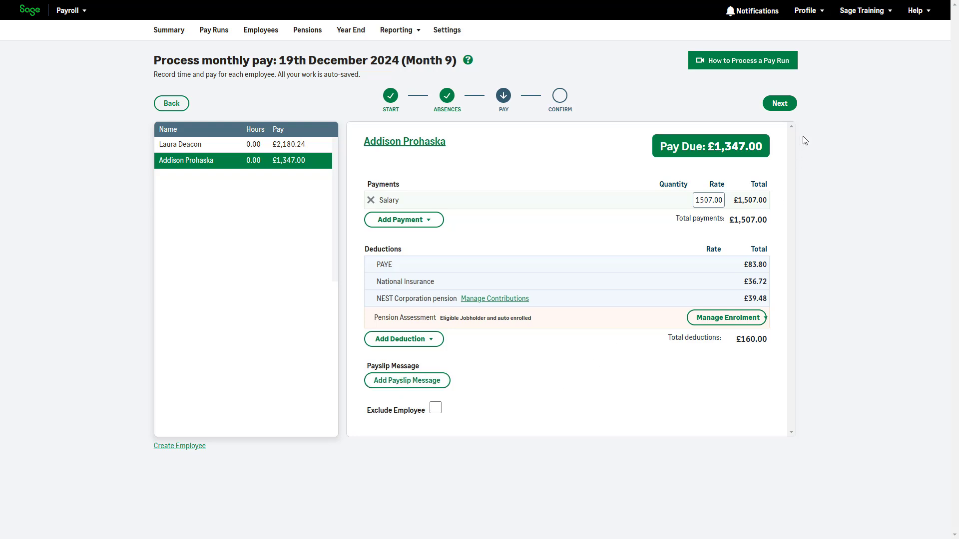
pyautogui.click(778, 106)
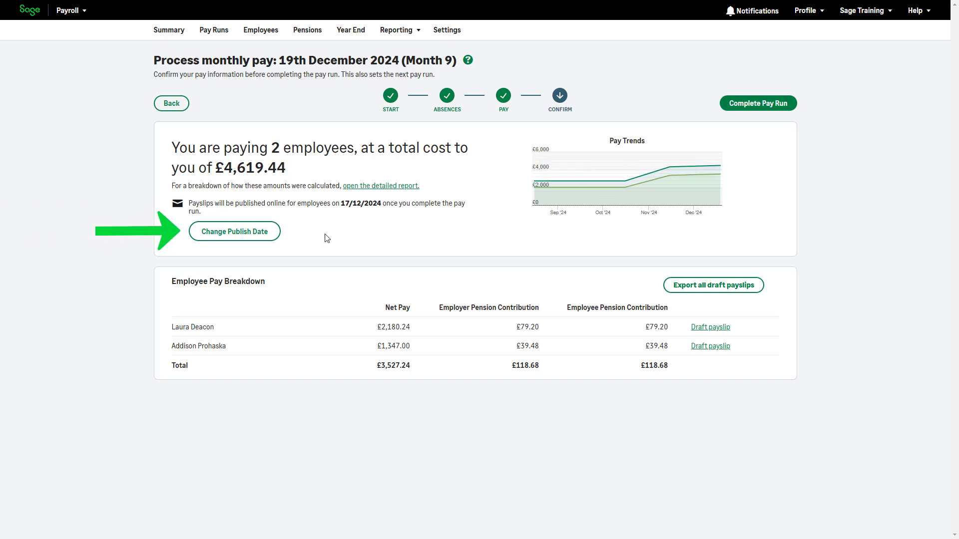
# - Change the payslip publish date to 18/12/2024
pyautogui.click(234, 240)
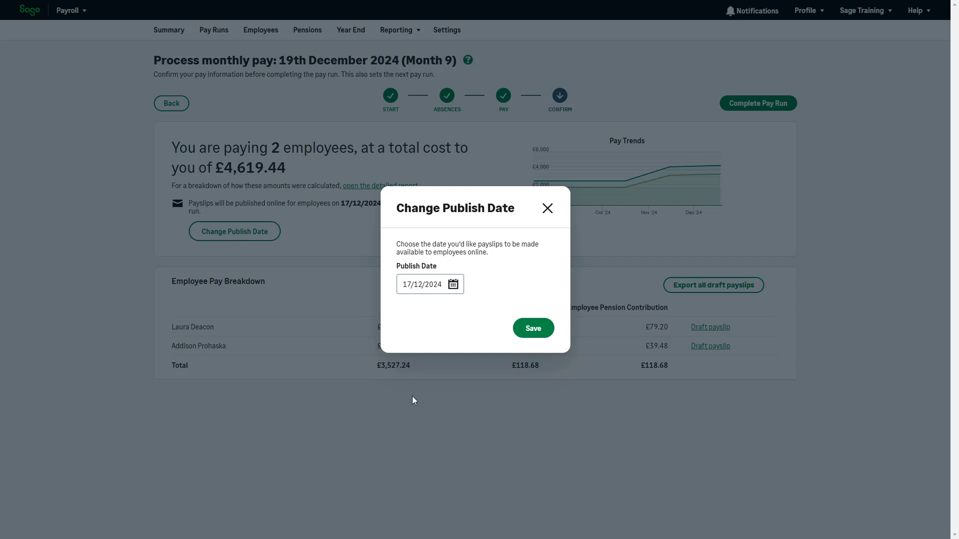
pyautogui.click(453, 284)
pyautogui.click(464, 416)
pyautogui.click(533, 328)
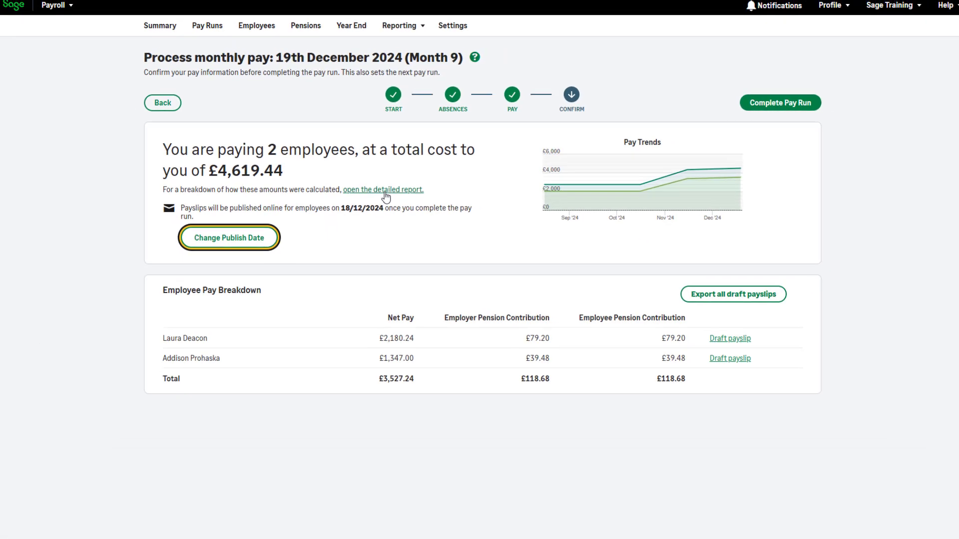
pyautogui.click(942, 186)
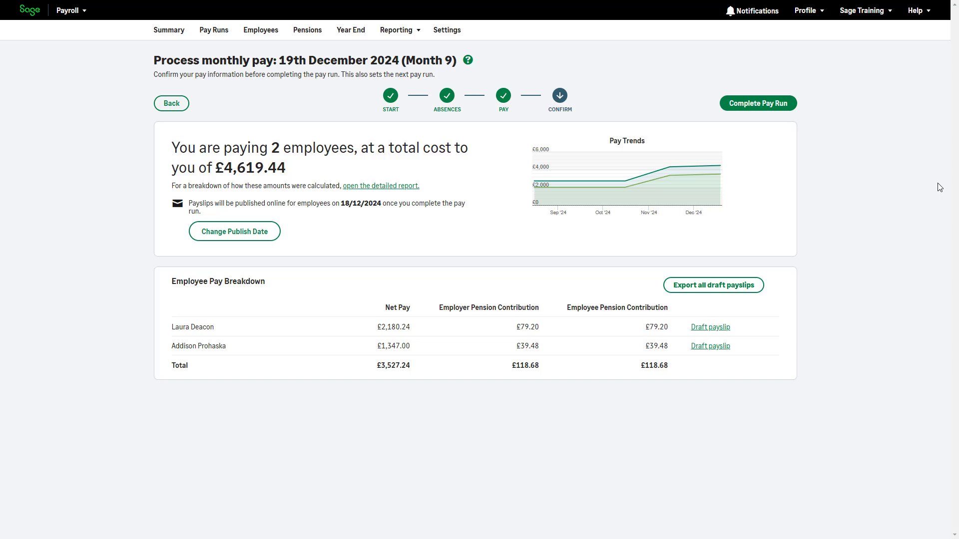
# - Complete the pay run and submit the pay values to HMRC
pyautogui.click(776, 114)
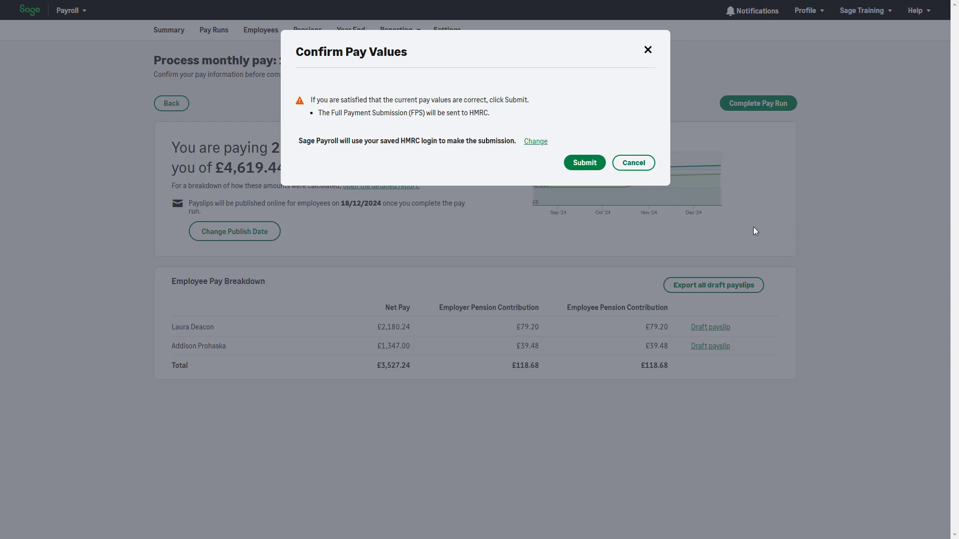
pyautogui.click(598, 168)
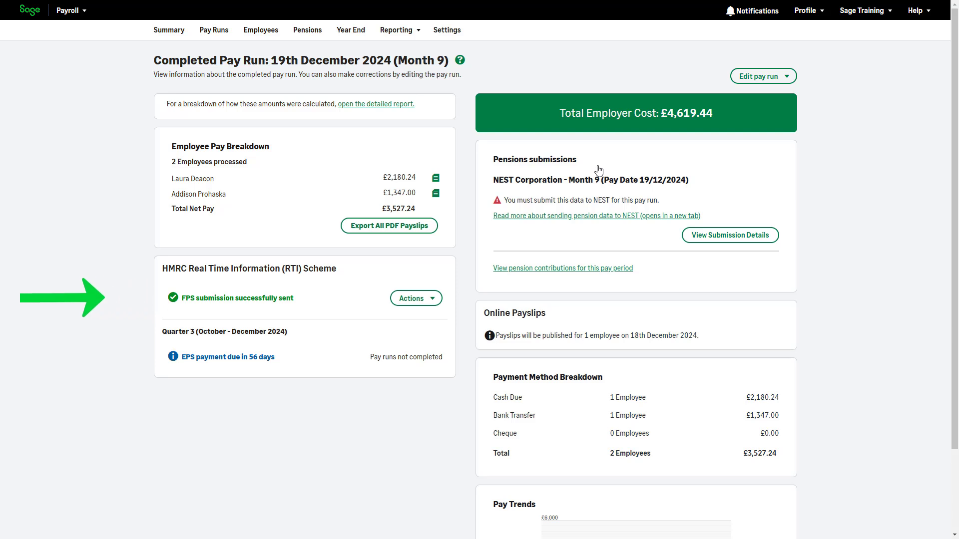
# - Return to the payroll summary and open the Help menu
pyautogui.click(168, 30)
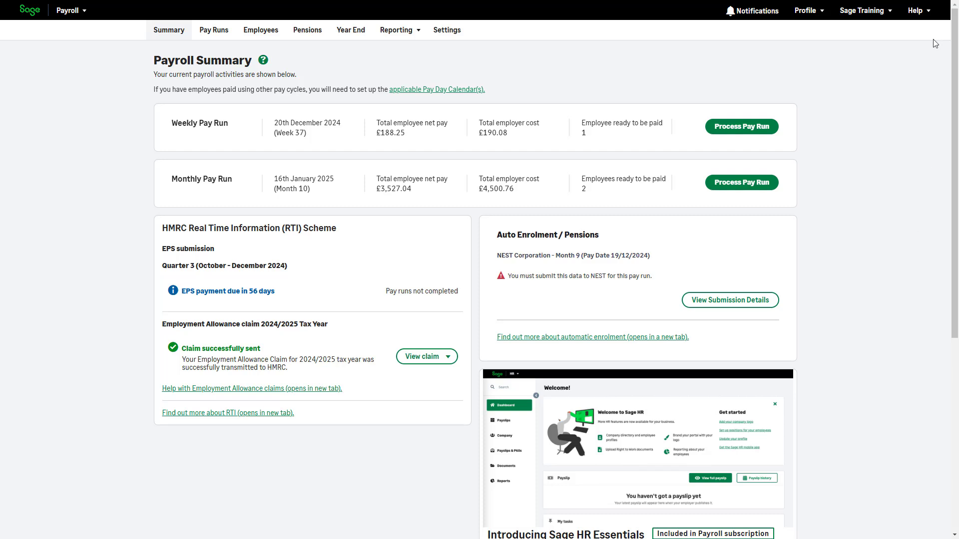
pyautogui.click(932, 13)
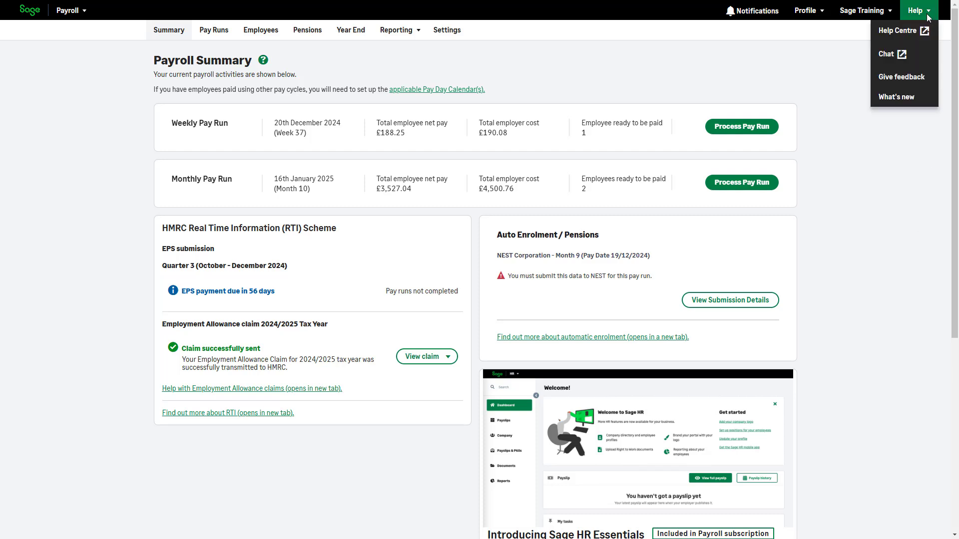